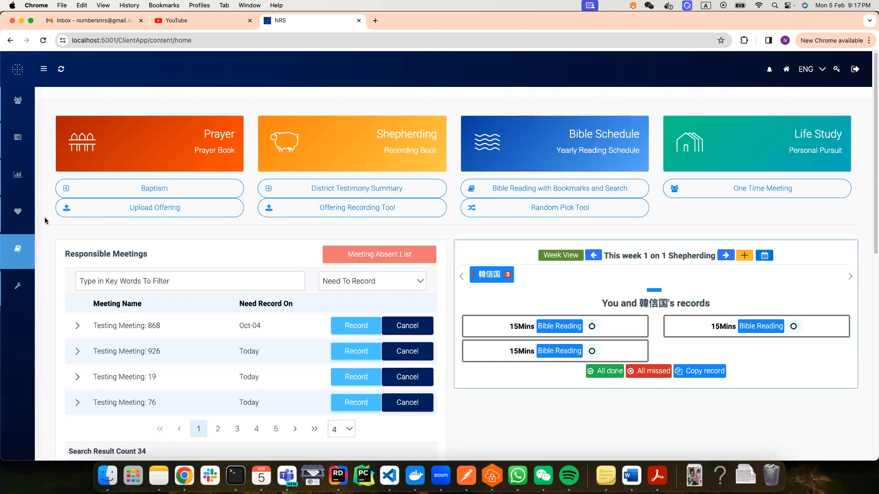
Open the Yearly Bible page of the Exercise Plans
{"action": "mouse_move", "coordinate": [18, 210]}
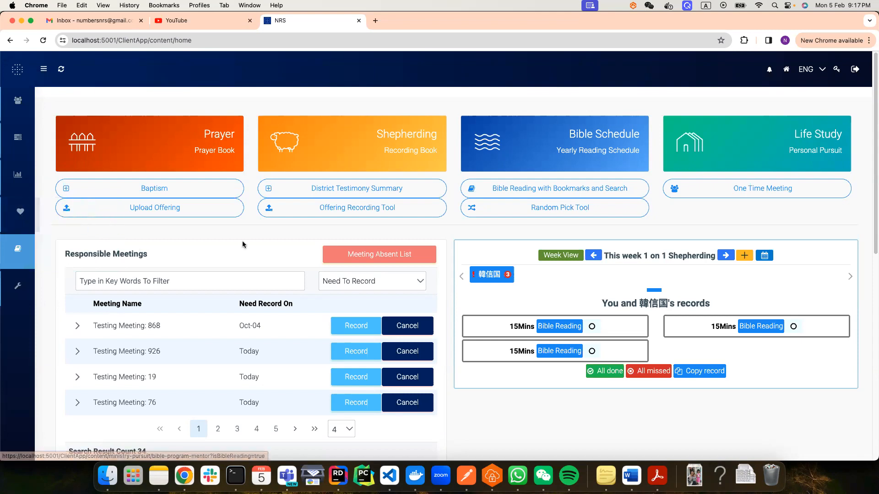
{"action": "left_click", "coordinate": [44, 69]}
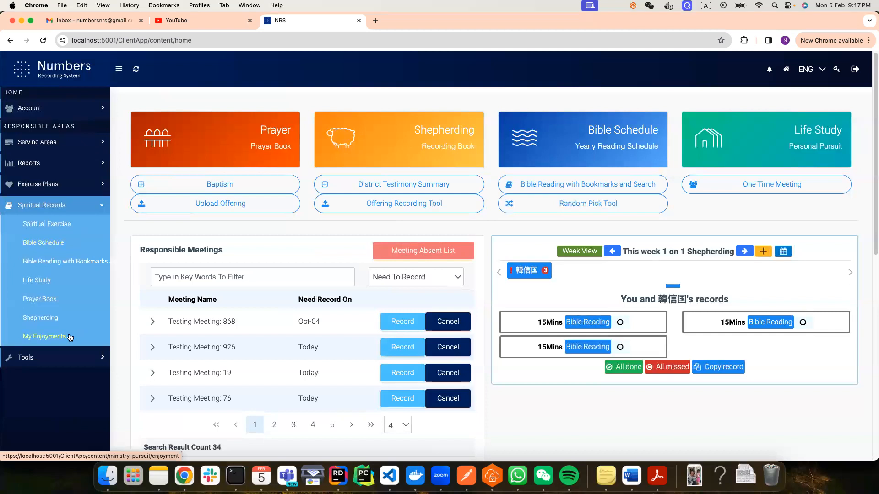
{"action": "left_click", "coordinate": [51, 184]}
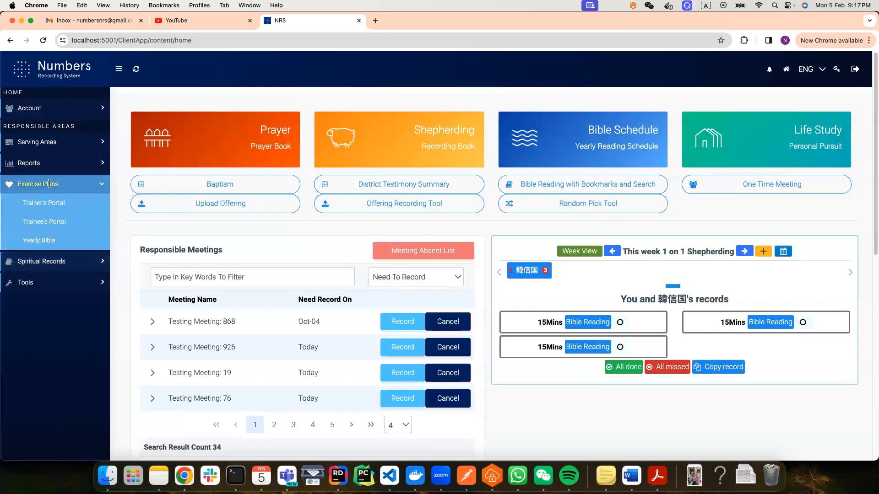
{"action": "left_click", "coordinate": [59, 241]}
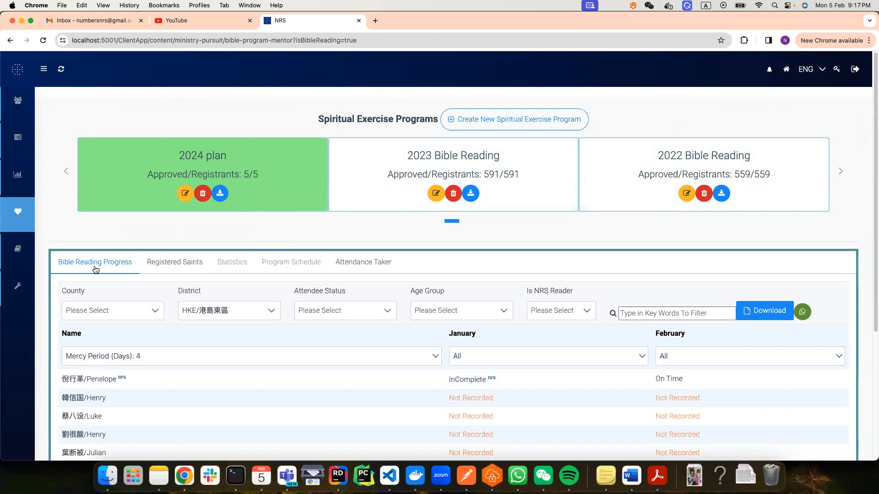
Examine the 2024 plan's Bible reading progress list and the status choices for the first saint's February record
{"action": "scroll", "coordinate": [183, 322], "scroll_direction": "down", "scroll_amount": 1}
{"action": "scroll", "coordinate": [229, 306], "scroll_direction": "down", "scroll_amount": 5}
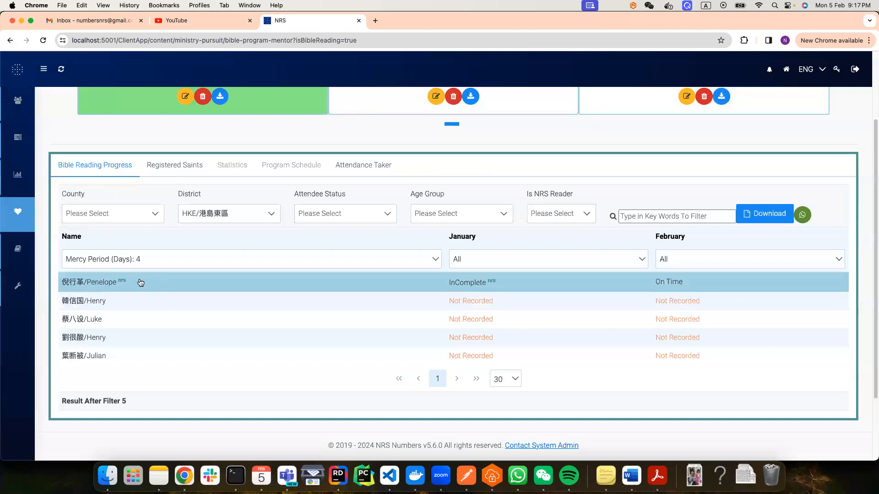
{"action": "scroll", "coordinate": [150, 282], "scroll_direction": "up", "scroll_amount": 1}
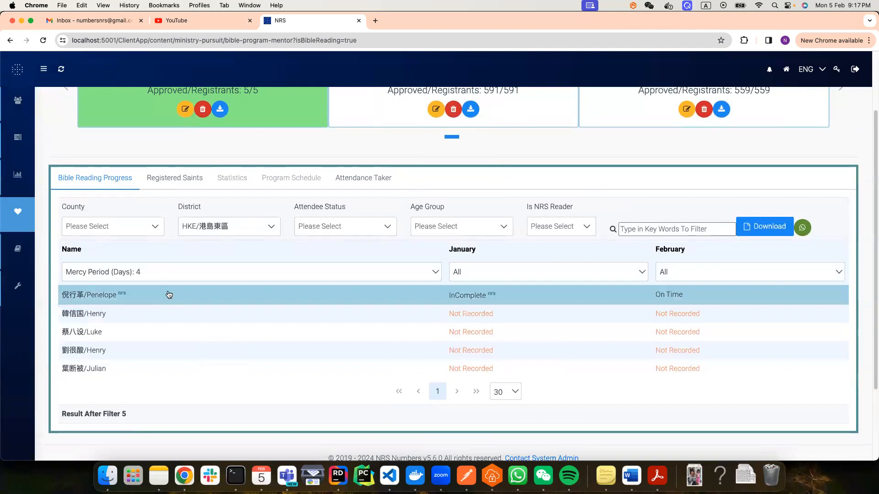
{"action": "scroll", "coordinate": [165, 292], "scroll_direction": "up", "scroll_amount": 1}
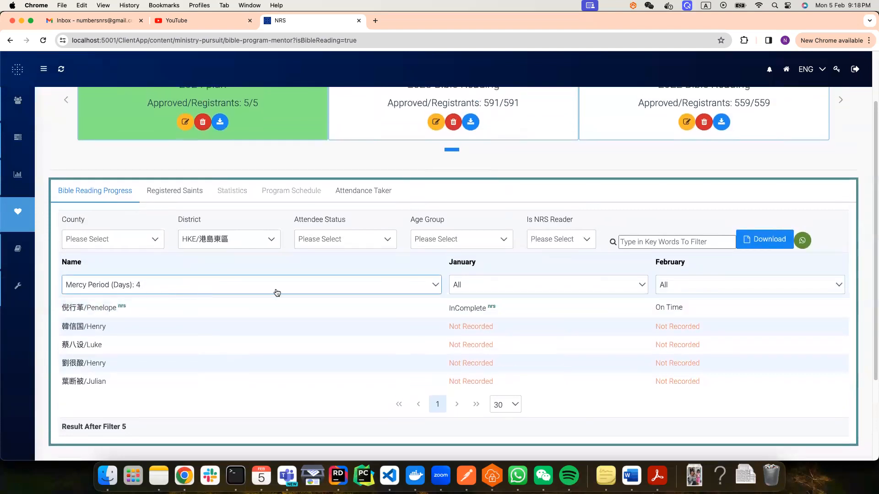
{"action": "left_click", "coordinate": [675, 311]}
{"action": "left_click", "coordinate": [686, 312]}
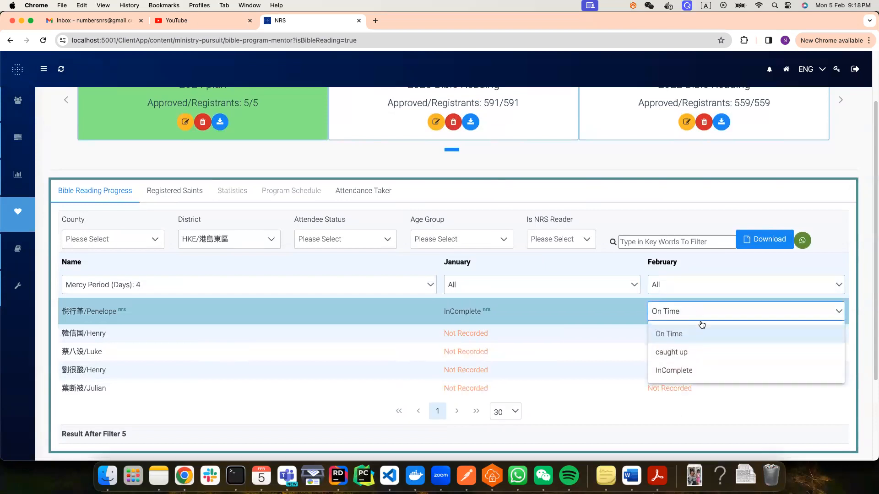
{"action": "left_click", "coordinate": [738, 265]}
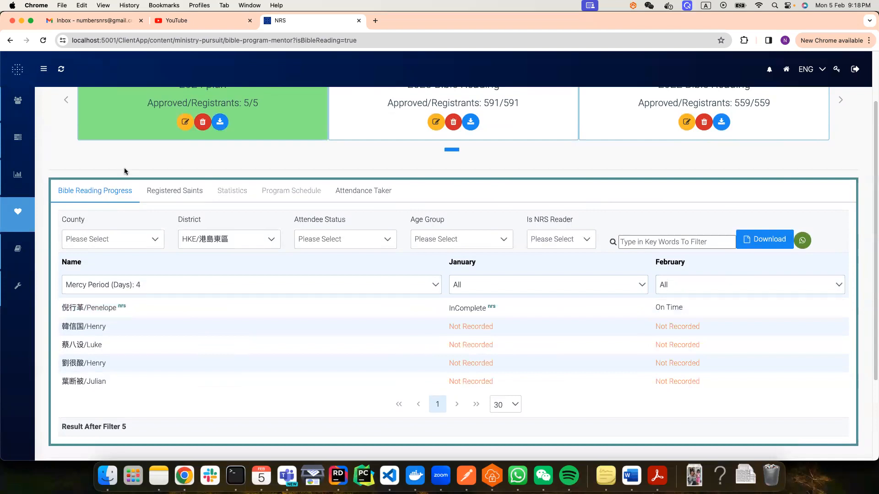
Show the registered saints of the 2024 plan and start a new registration, checking who can be its attendance taker
{"action": "left_click", "coordinate": [175, 196]}
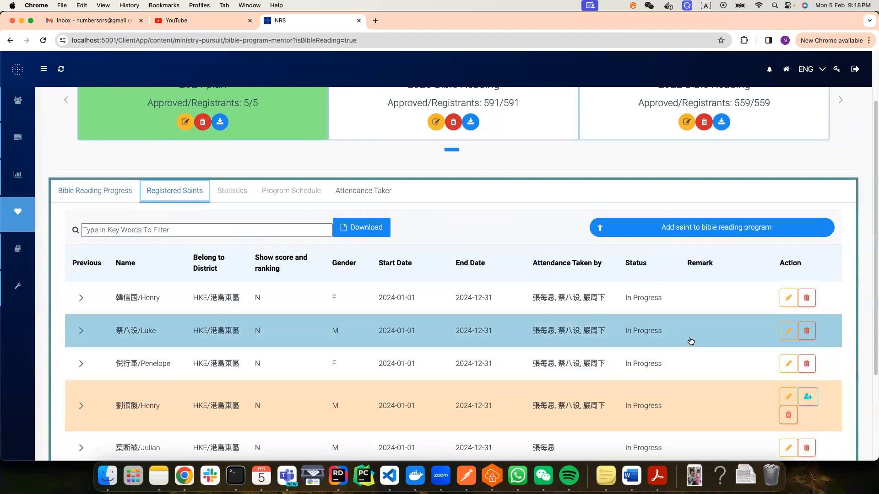
{"action": "scroll", "coordinate": [476, 279], "scroll_direction": "up", "scroll_amount": 3}
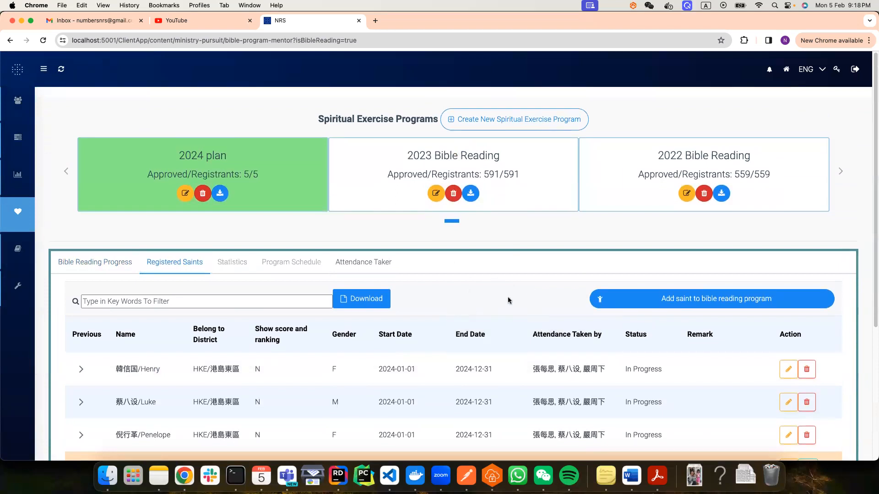
{"action": "left_click", "coordinate": [630, 302]}
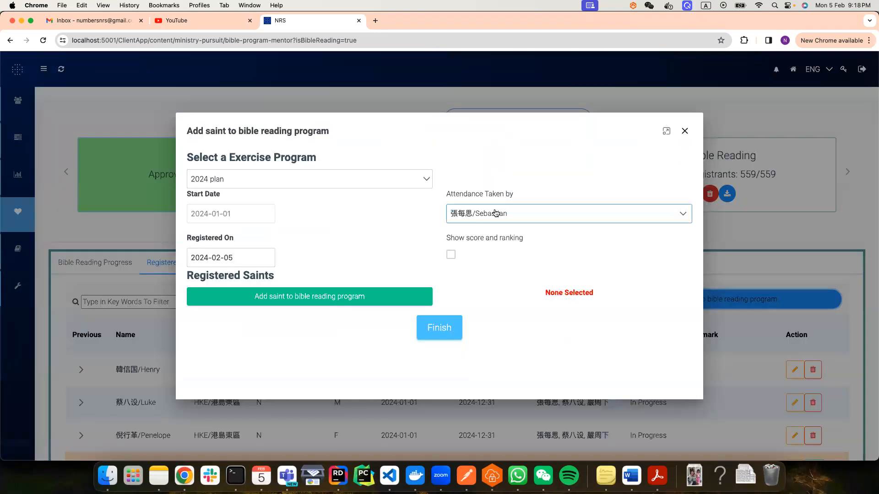
{"action": "left_click", "coordinate": [495, 213]}
{"action": "left_click", "coordinate": [410, 254]}
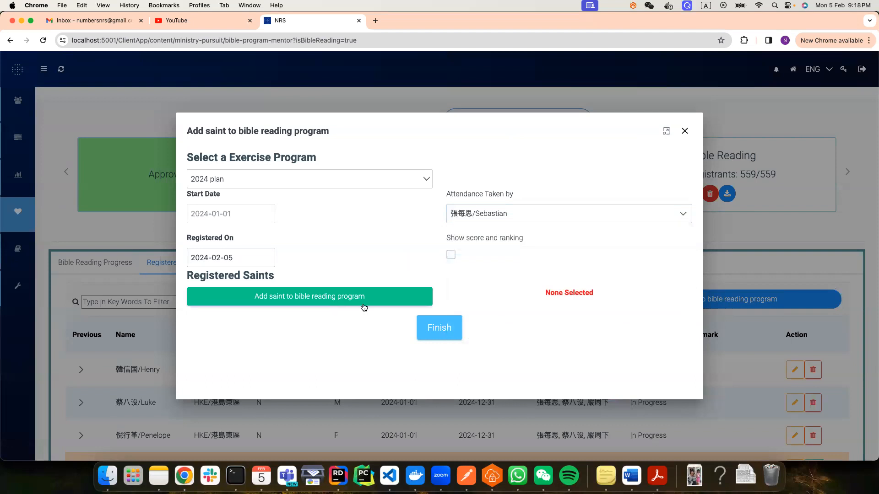
Select the third attendee listed from the locality and finish adding this saint to the 2024 plan
{"action": "left_click", "coordinate": [332, 300]}
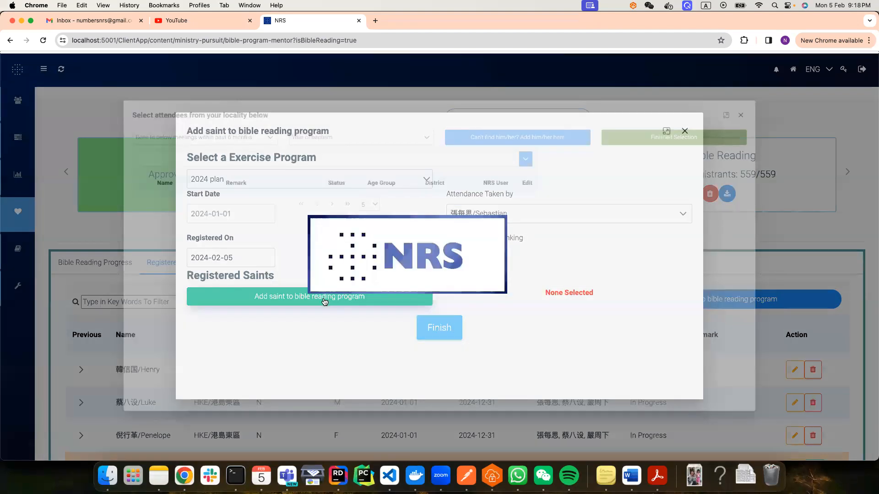
{"action": "left_click", "coordinate": [122, 276]}
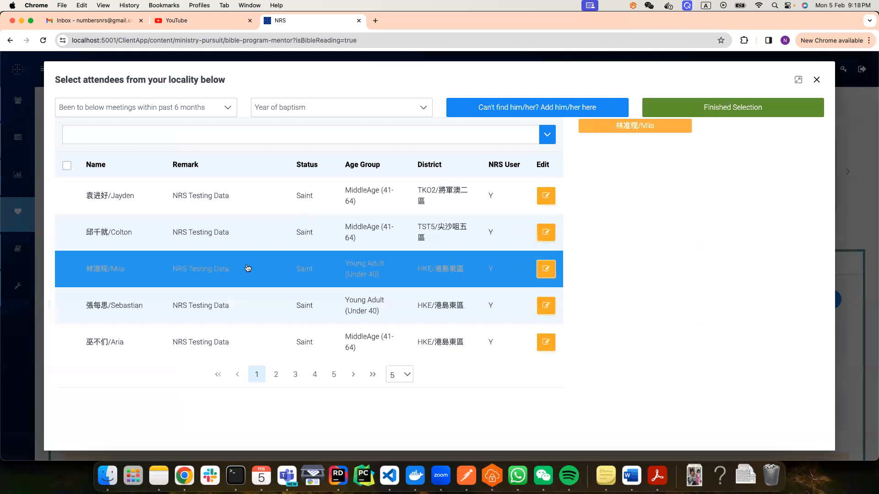
{"action": "left_click", "coordinate": [704, 113]}
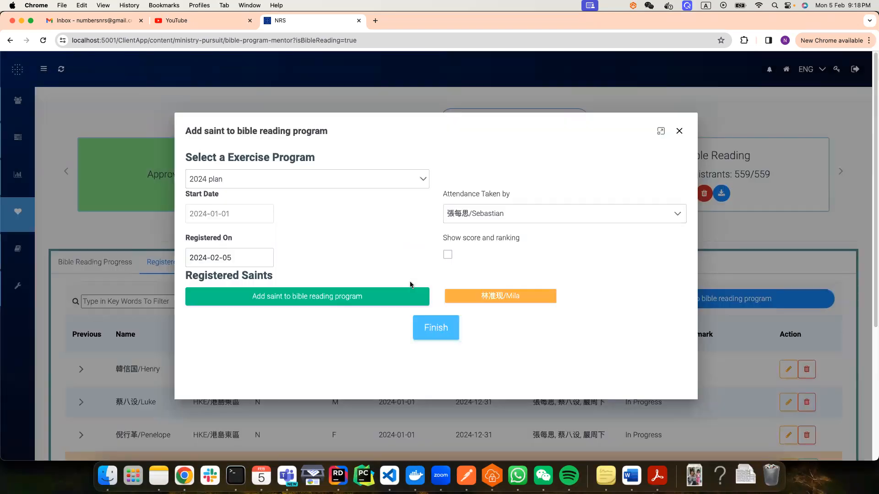
{"action": "left_click", "coordinate": [444, 328]}
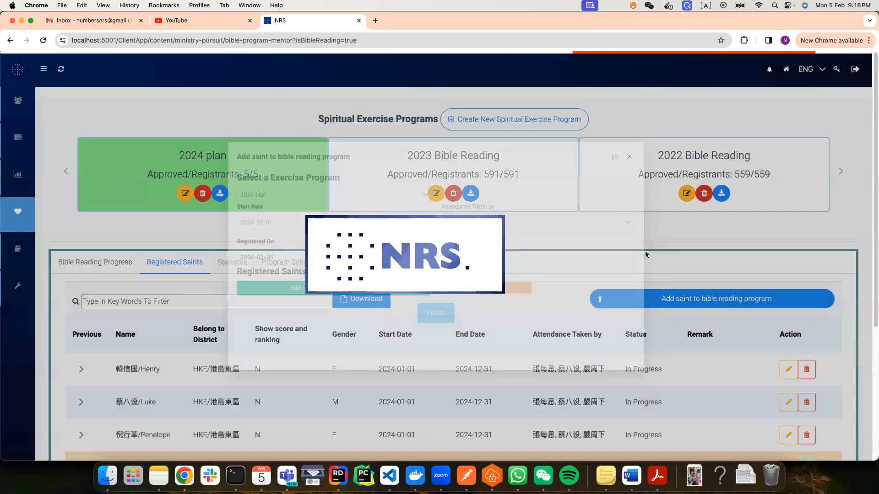
{"action": "scroll", "coordinate": [531, 254], "scroll_direction": "down", "scroll_amount": 5}
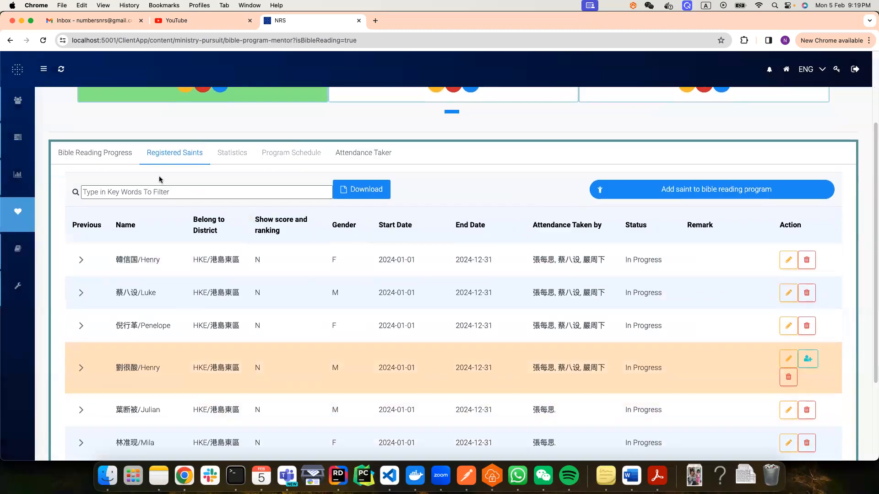
Filter the Bible Reading Progress list by the newly added saint's first name, and clear the filter
{"action": "left_click", "coordinate": [96, 155]}
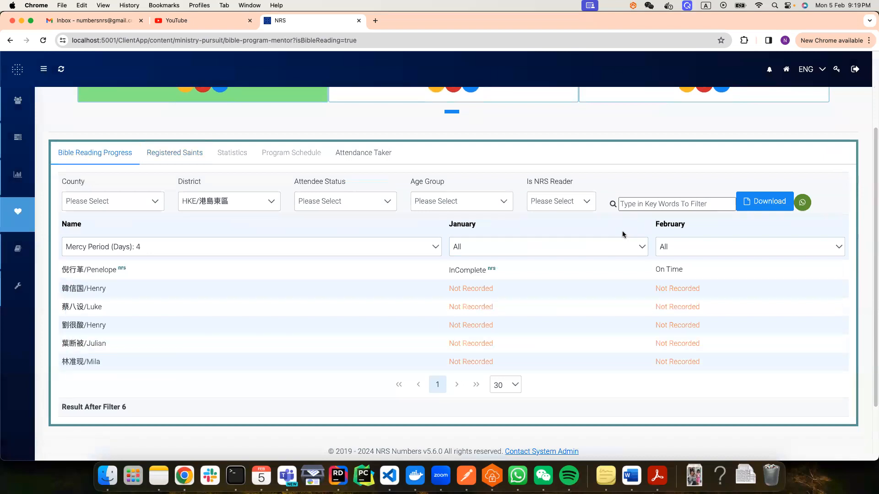
{"action": "left_click", "coordinate": [652, 203]}
{"action": "type", "text": "mila"}
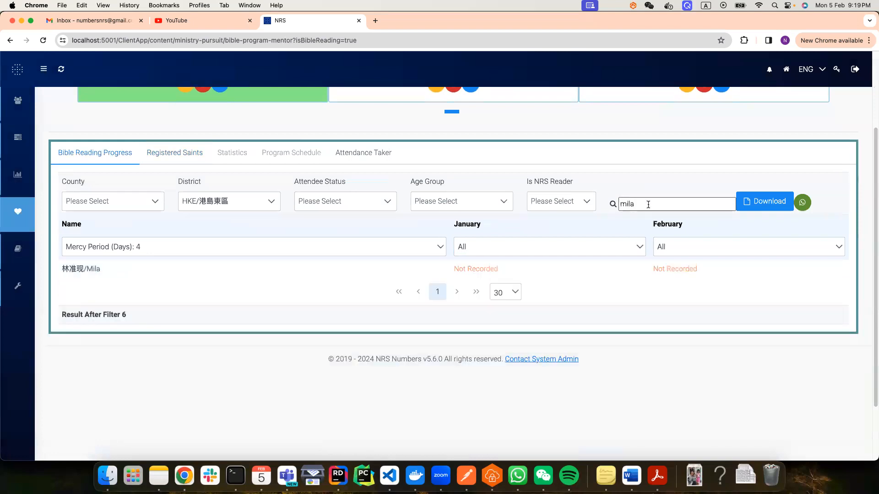
{"action": "key", "text": "super+a"}
{"action": "key", "text": "BackSpace"}
Add the district HKU2/港大二區 to the progress list's district filter
{"action": "left_click", "coordinate": [246, 202]}
{"action": "scroll", "coordinate": [261, 289], "scroll_direction": "down", "scroll_amount": 5}
{"action": "scroll", "coordinate": [261, 286], "scroll_direction": "up", "scroll_amount": 8}
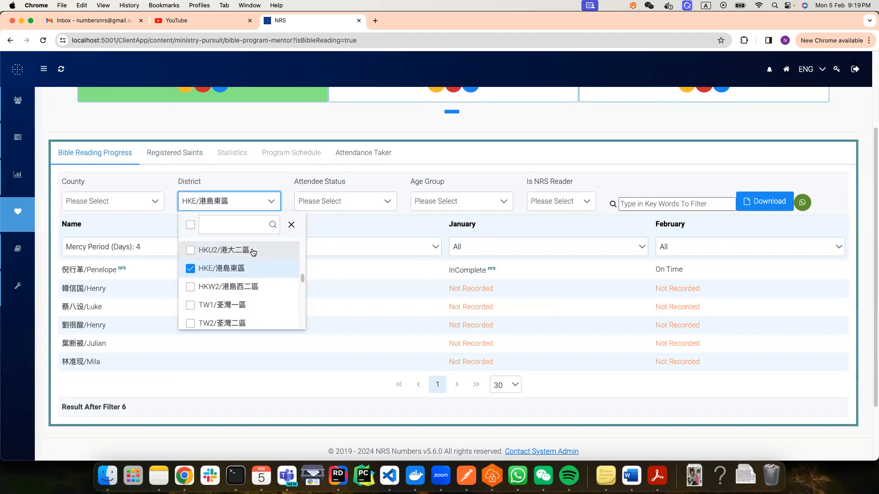
{"action": "left_click", "coordinate": [221, 255]}
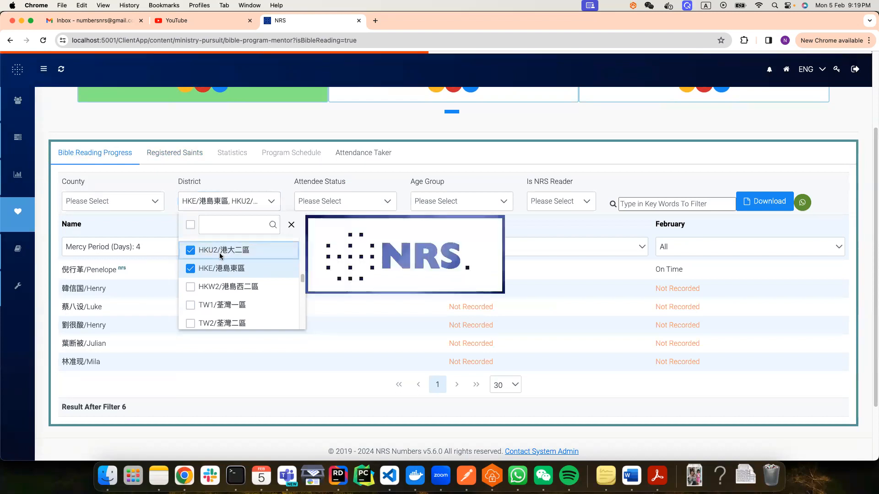
{"action": "left_click", "coordinate": [307, 407]}
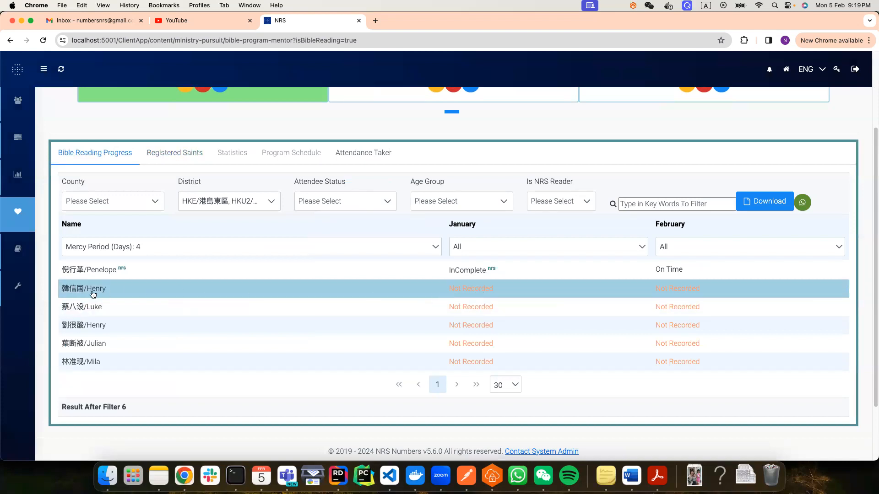
Record the second listed saint's reading as On Time for January and caught up for February
{"action": "left_click", "coordinate": [476, 291]}
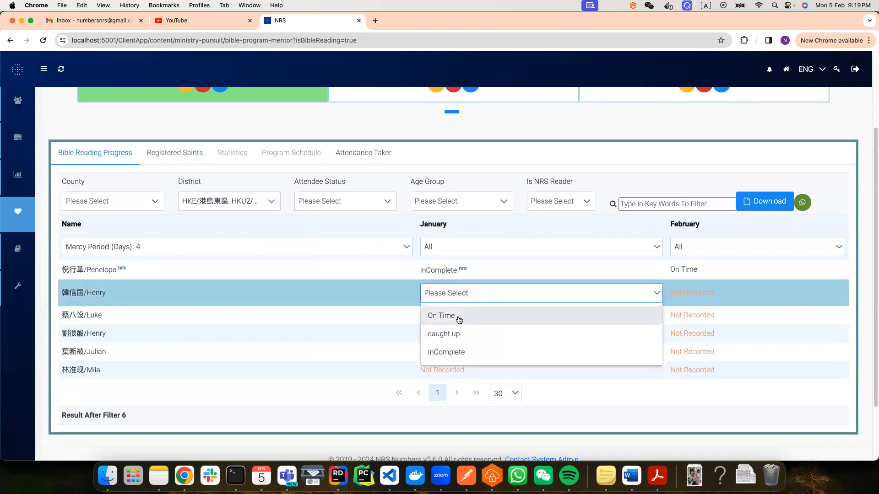
{"action": "left_click", "coordinate": [459, 320]}
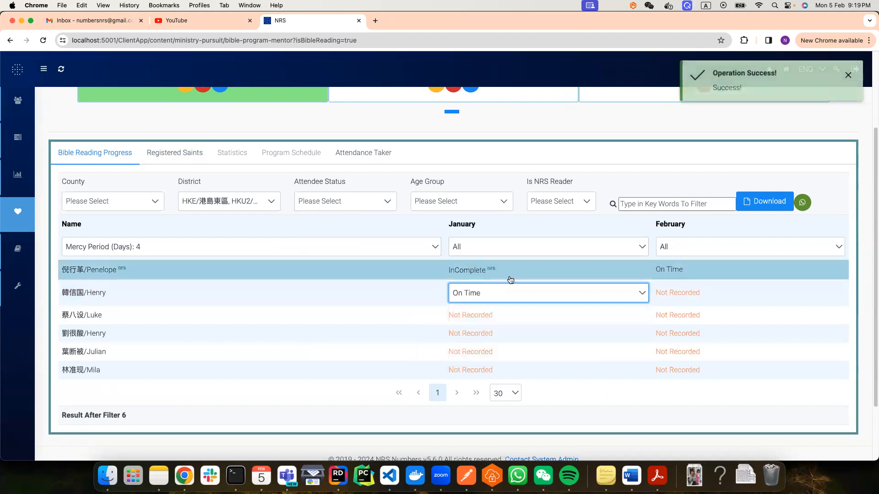
{"action": "left_click", "coordinate": [716, 297]}
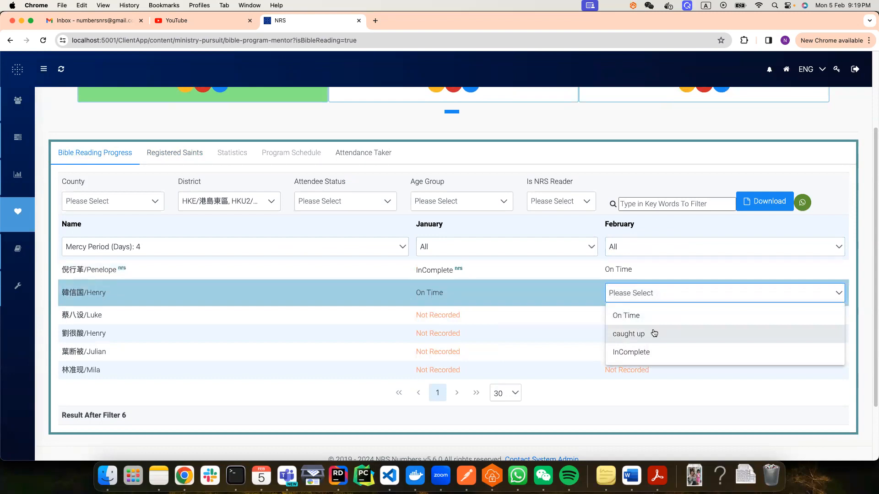
{"action": "left_click", "coordinate": [654, 334]}
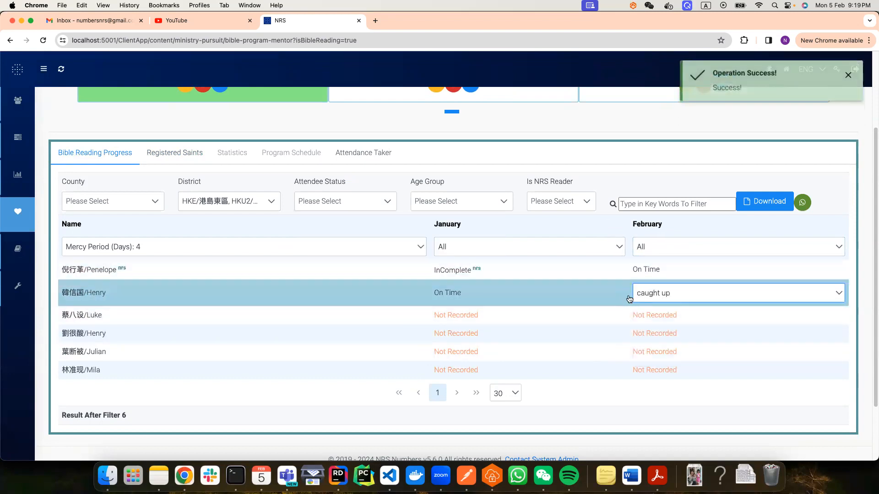
Record the third listed saint's January reading as InComplete
{"action": "left_click", "coordinate": [489, 318]}
{"action": "left_click", "coordinate": [458, 311]}
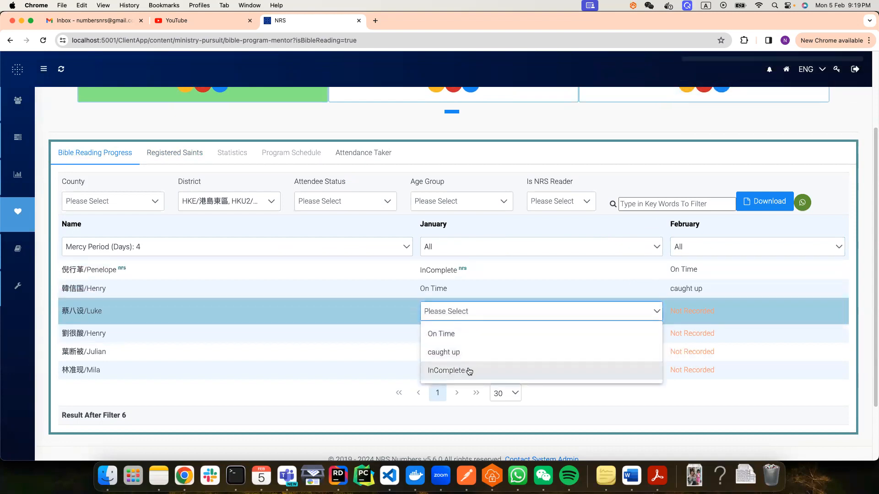
{"action": "left_click", "coordinate": [465, 366]}
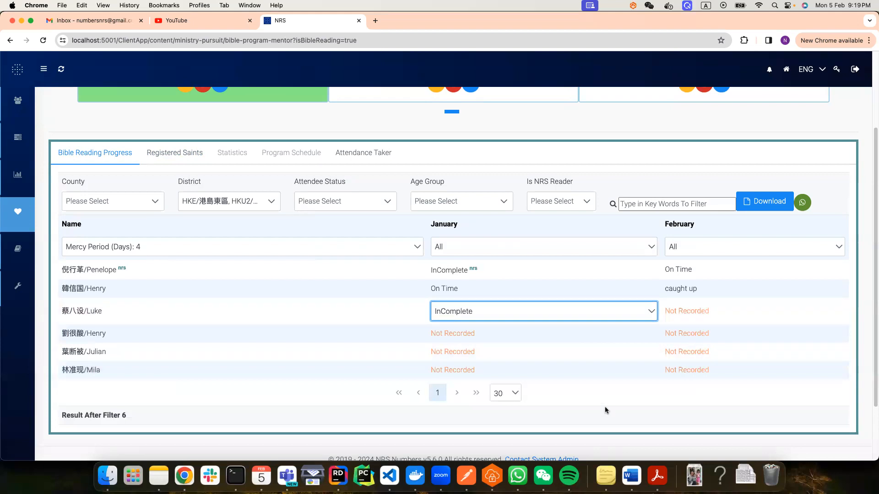
{"action": "left_click", "coordinate": [668, 414]}
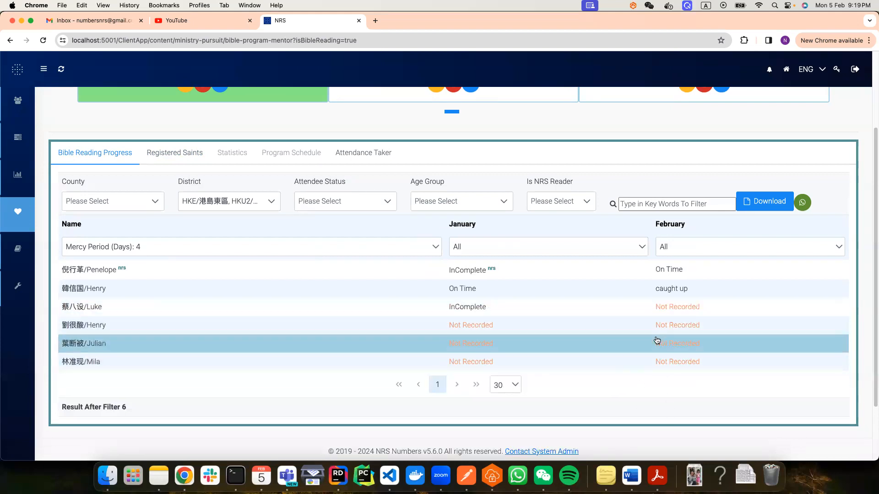